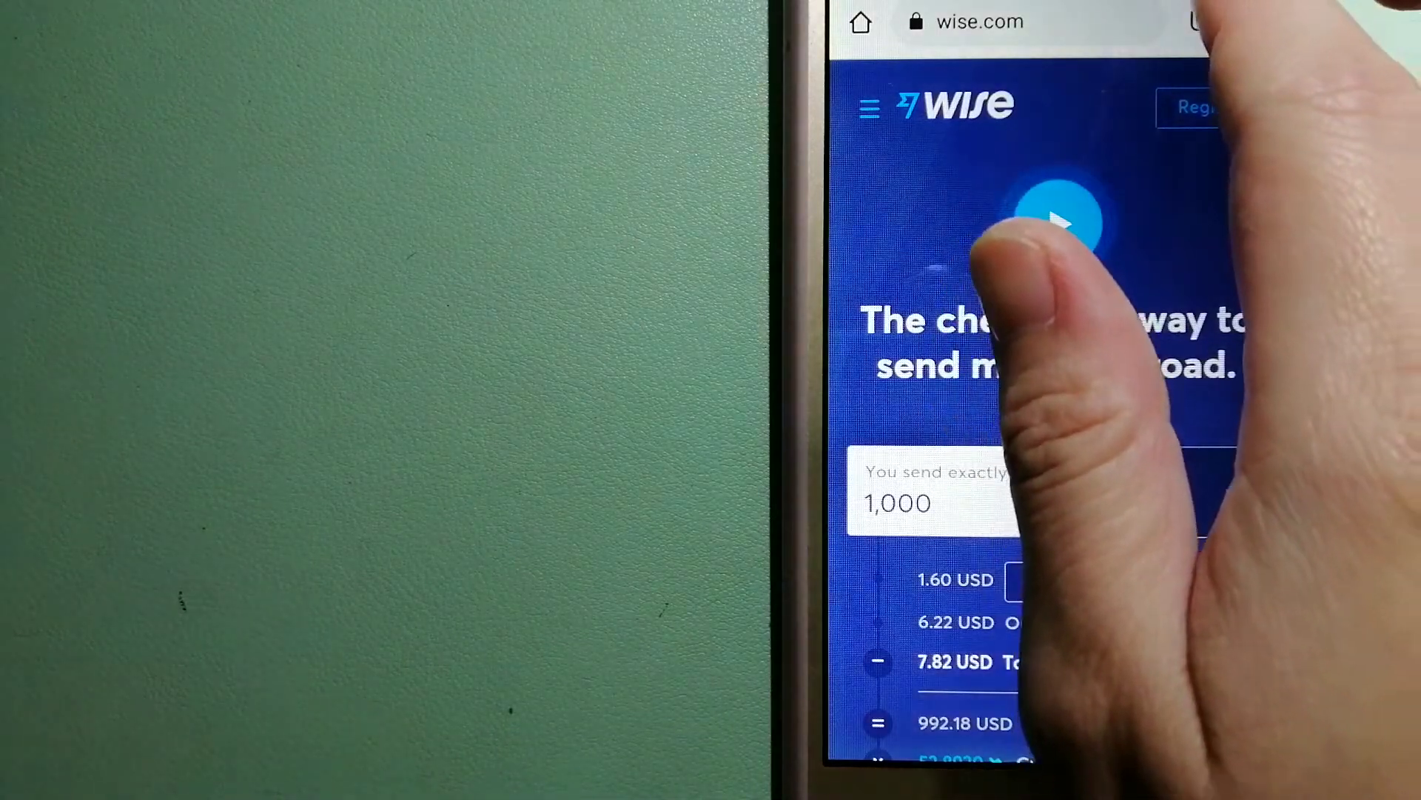
Step: Switch from the Wise page to the overview of open Wise, PayPal and Paysend tabs
click(1202, 21)
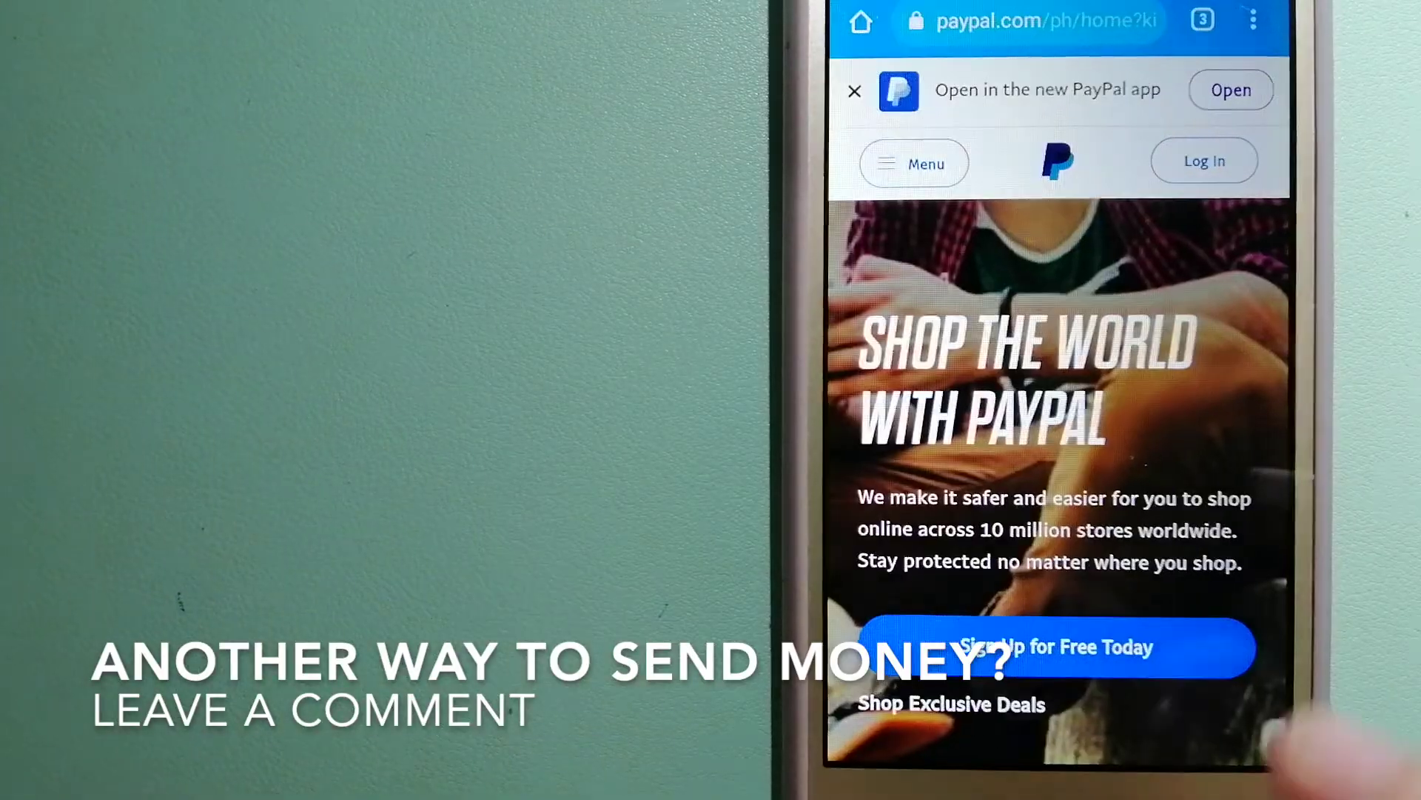
click(1203, 20)
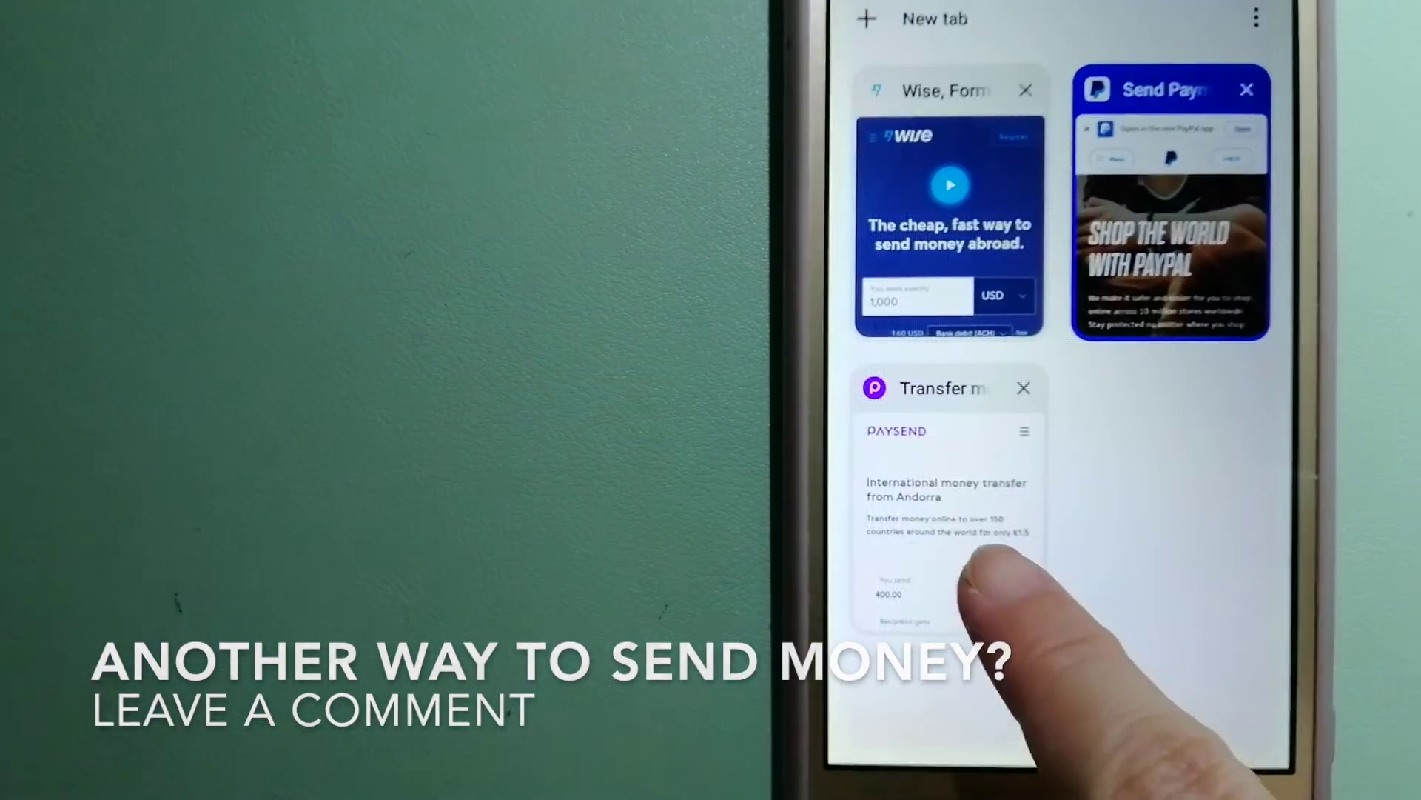
Step: Open the Paysend tab showing 400.00 EUR sent as 22 096.37 PHP received
click(944, 555)
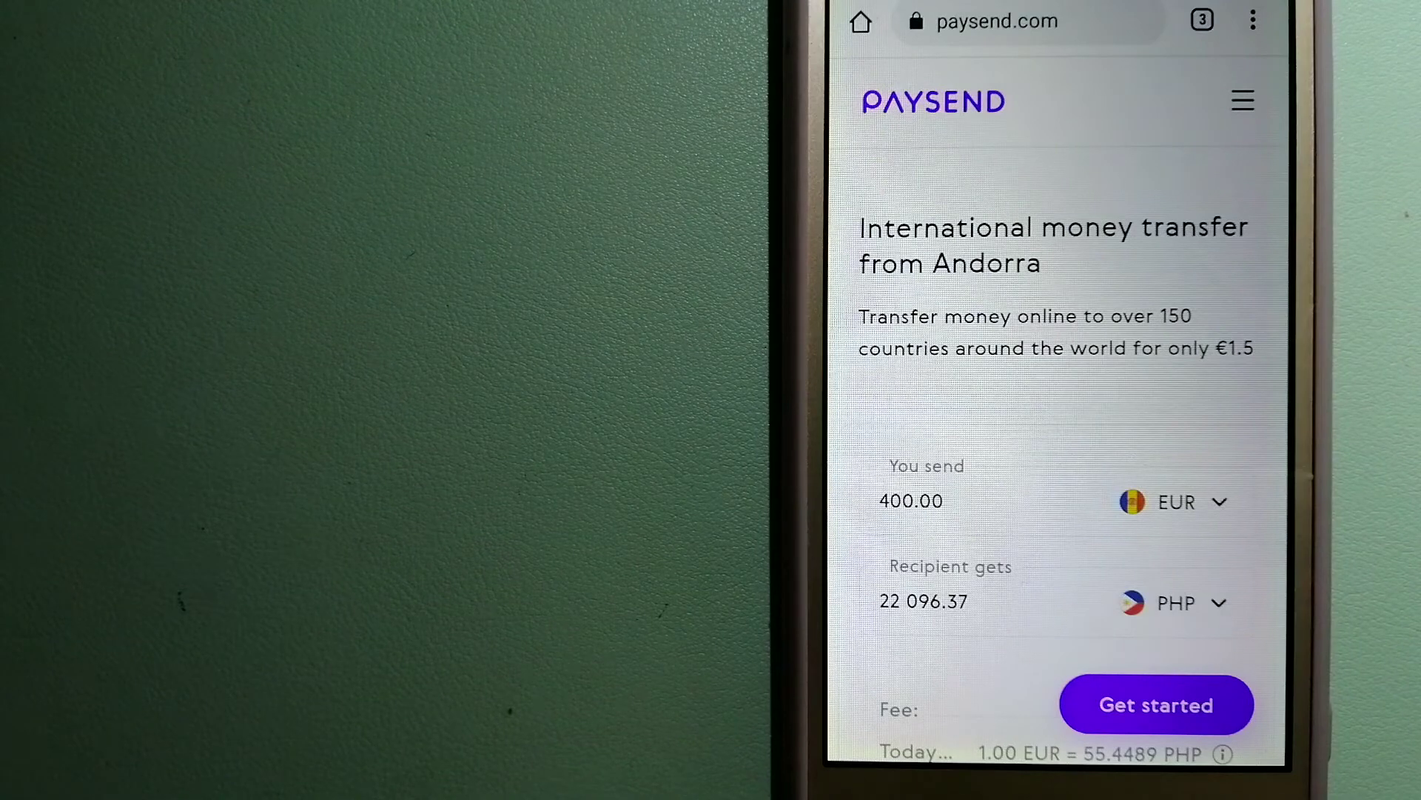